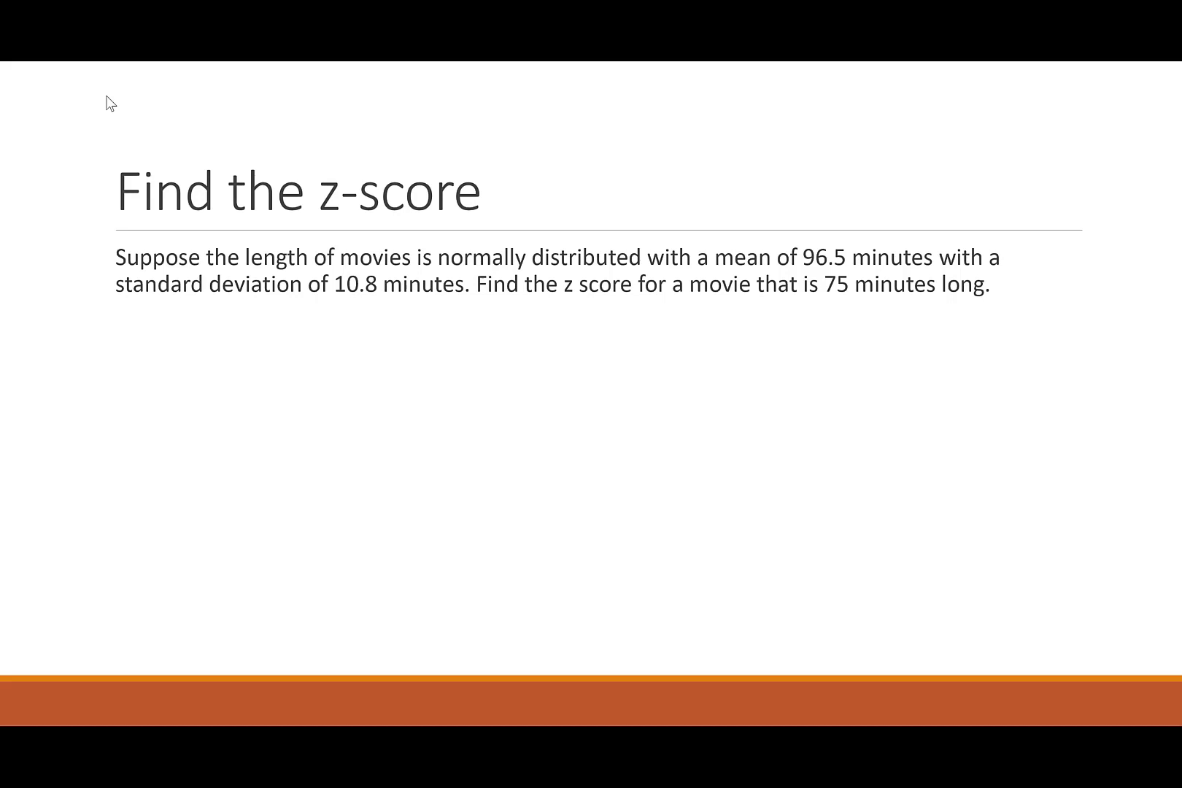
Step: Reveal the 75-minute z-score working, −1.99, and ink parentheses around 75−96.5
{"action": "left_click", "coordinate": [110, 103]}
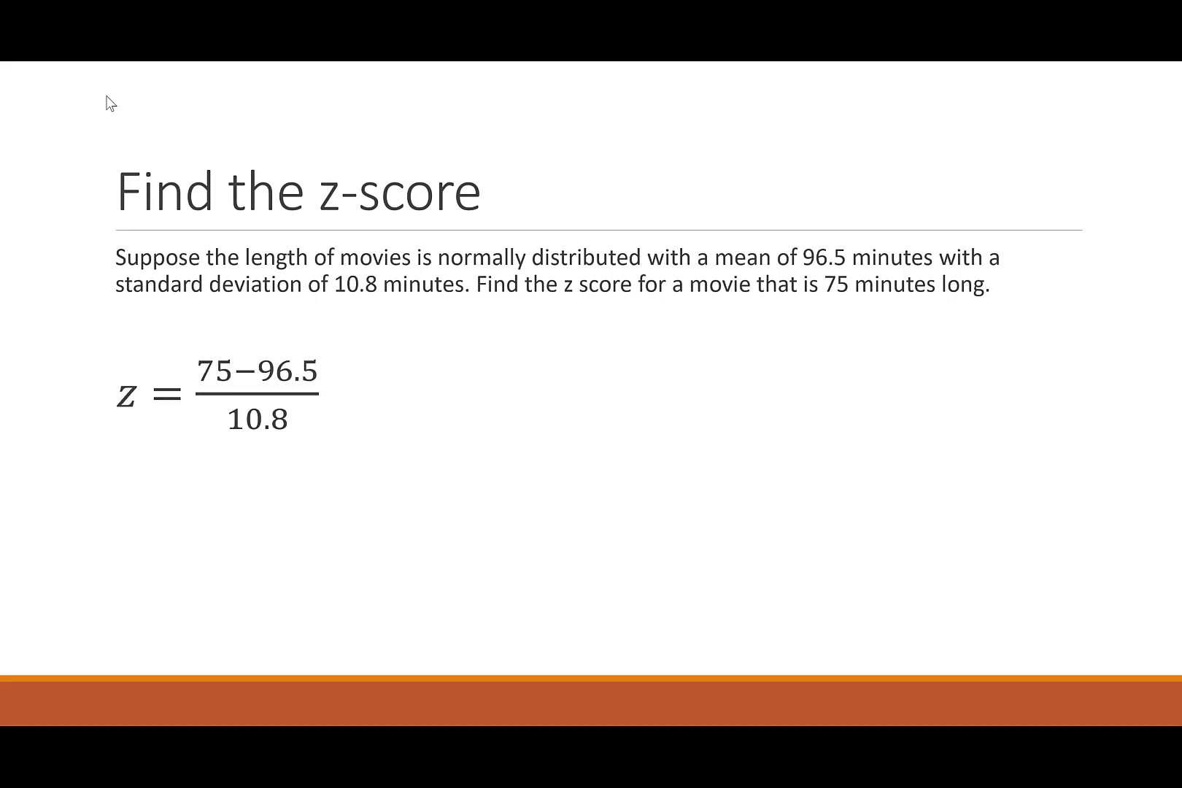
{"action": "key", "text": "space"}
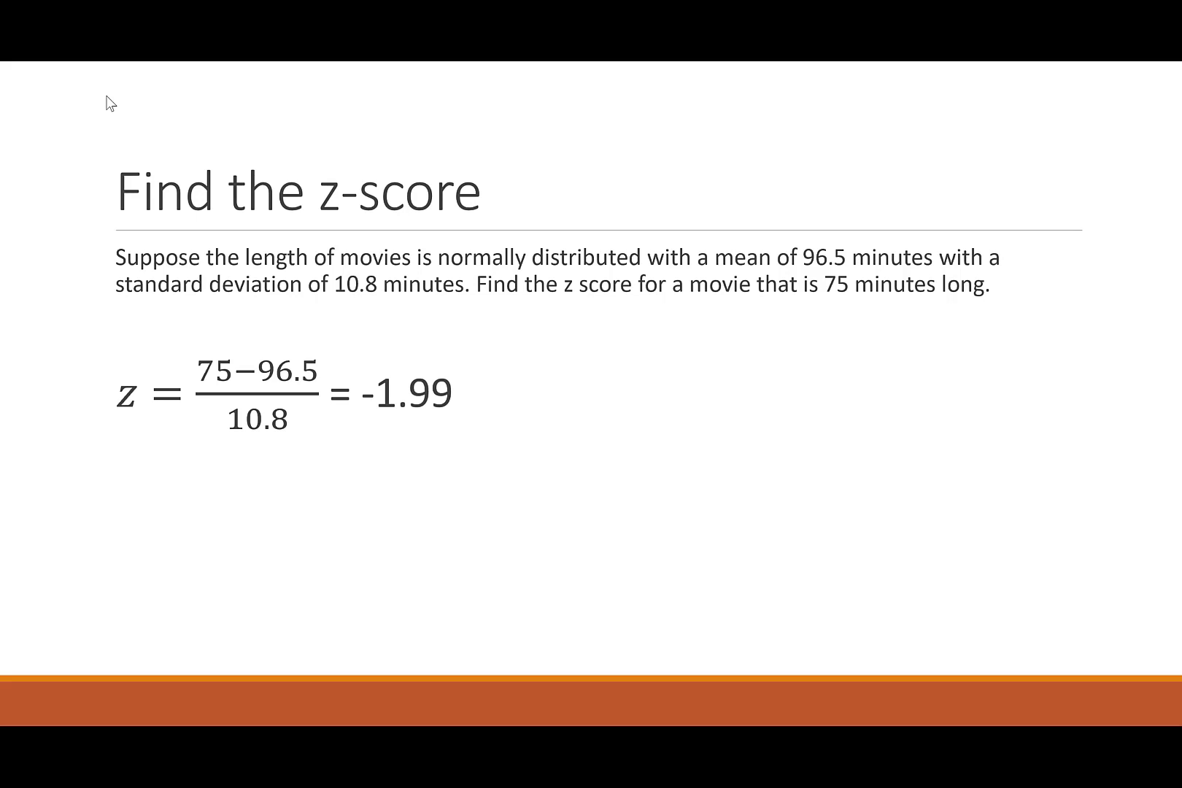
{"action": "left_click_drag", "start_coordinate": [190, 343], "coordinate": [185, 384]}
{"action": "left_click_drag", "start_coordinate": [320, 346], "coordinate": [323, 391]}
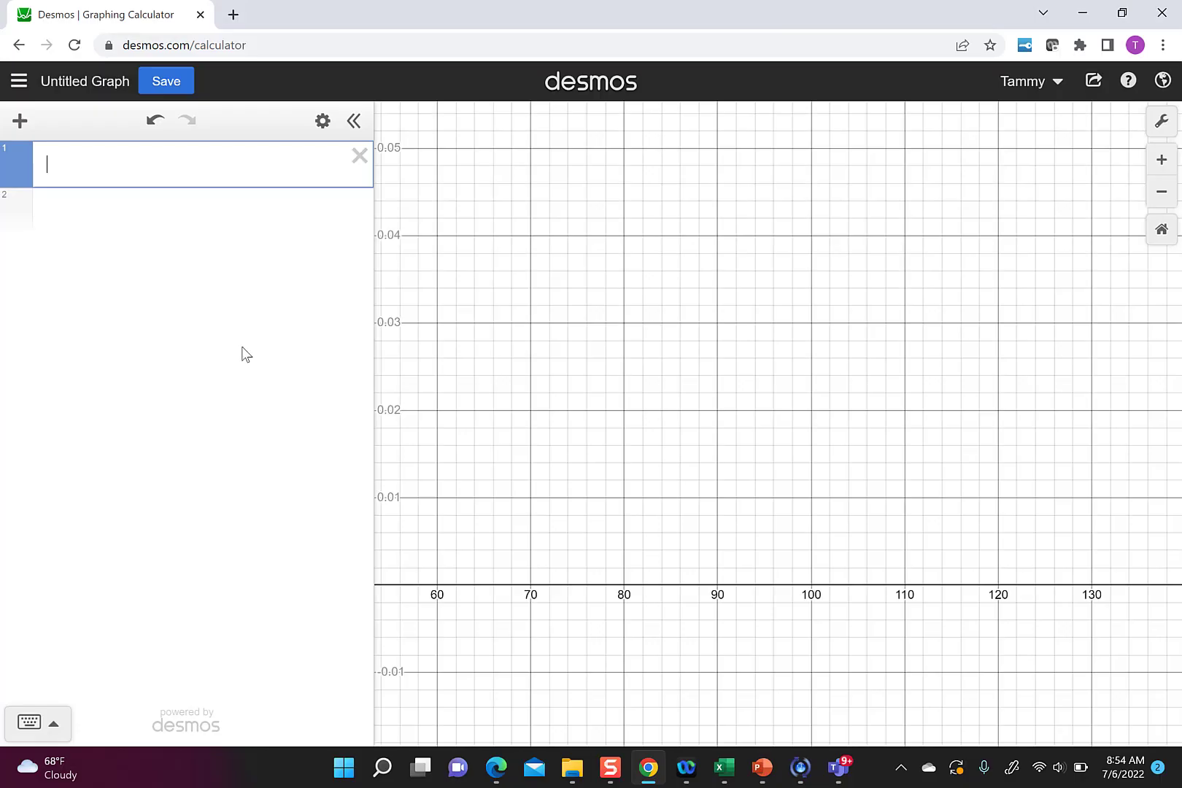
{"action": "type", "text": "normal"}
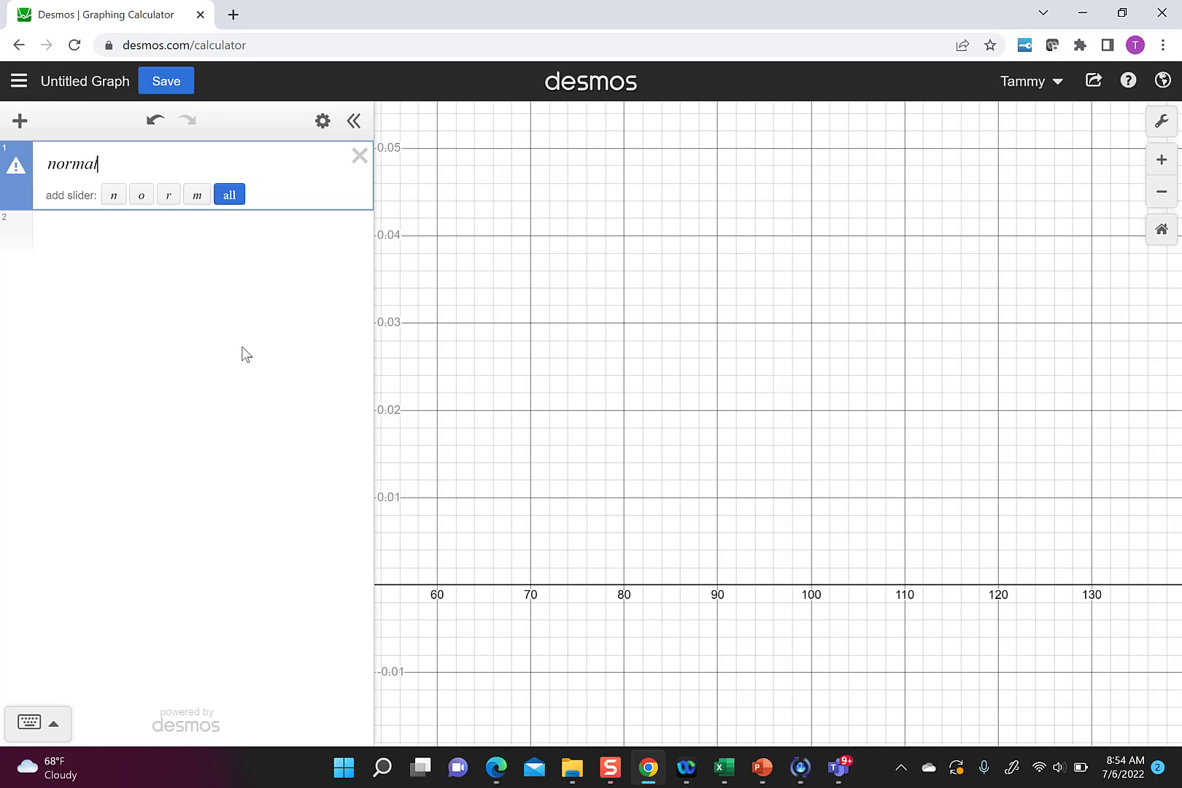
{"action": "type", "text": "dist"}
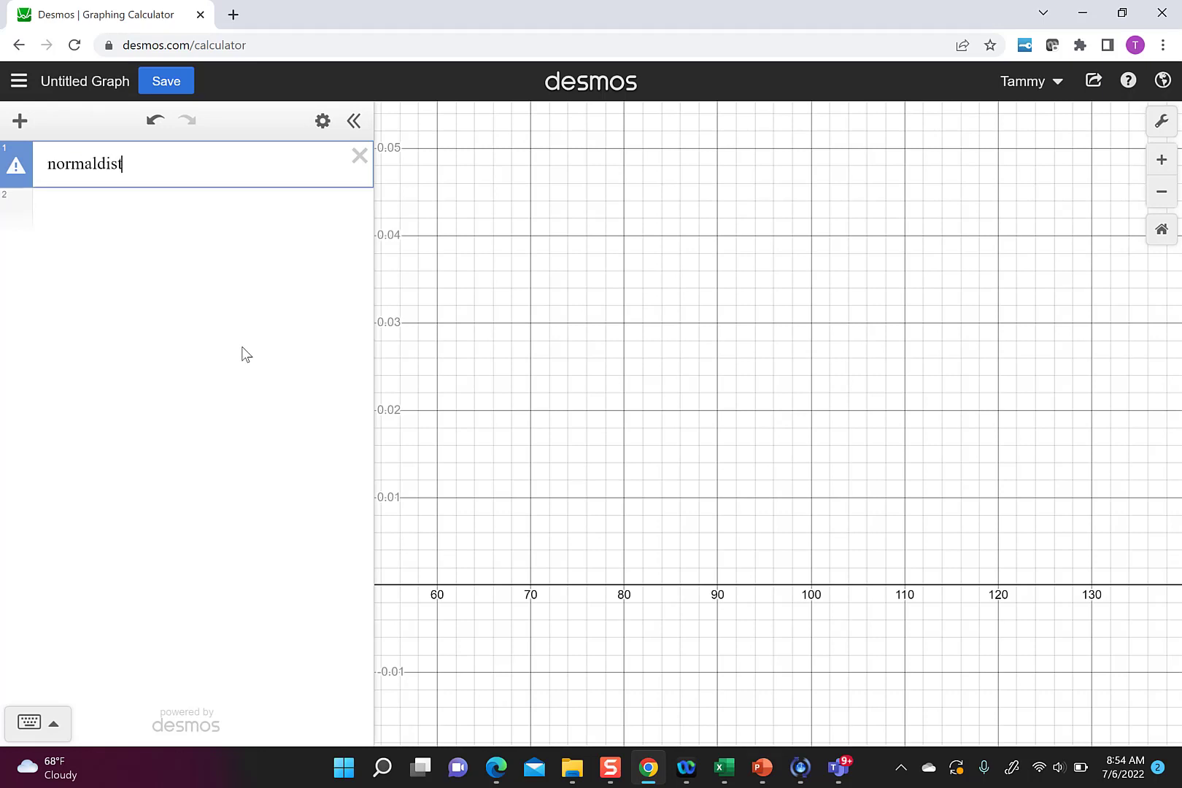
{"action": "type", "text": "("}
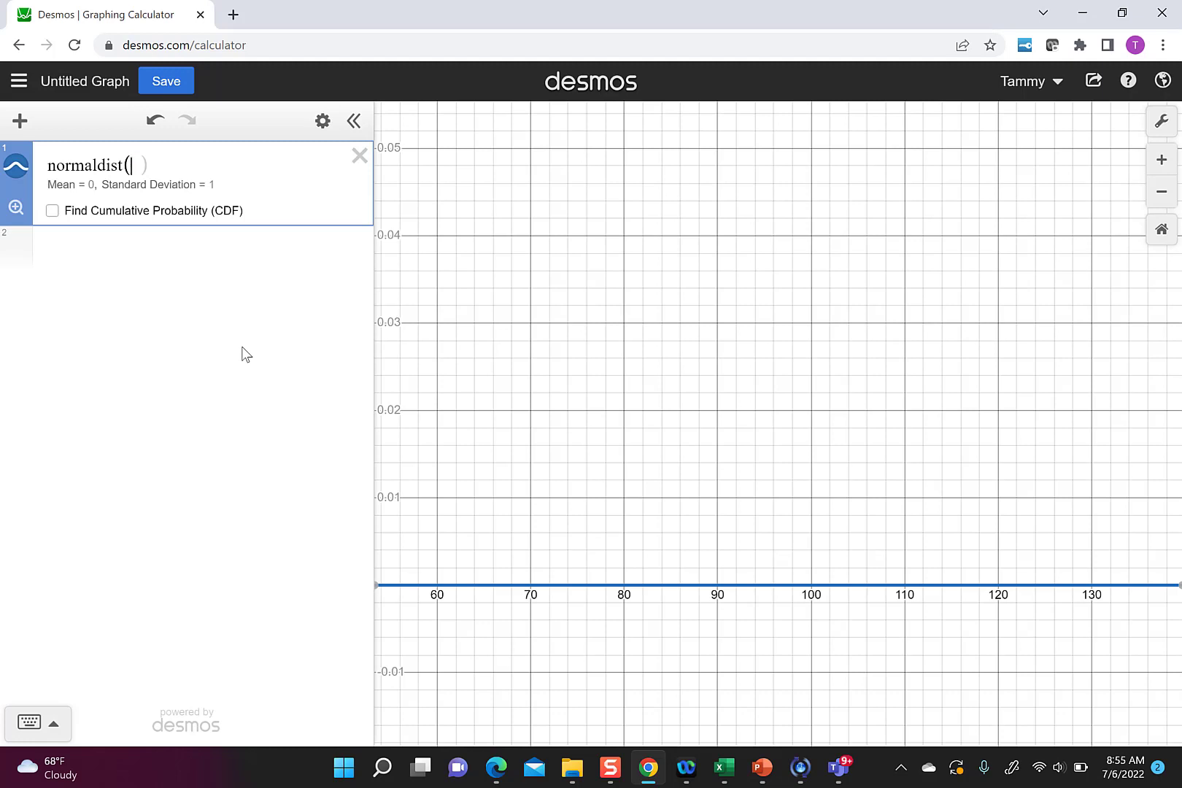
{"action": "type", "text": "96.5"}
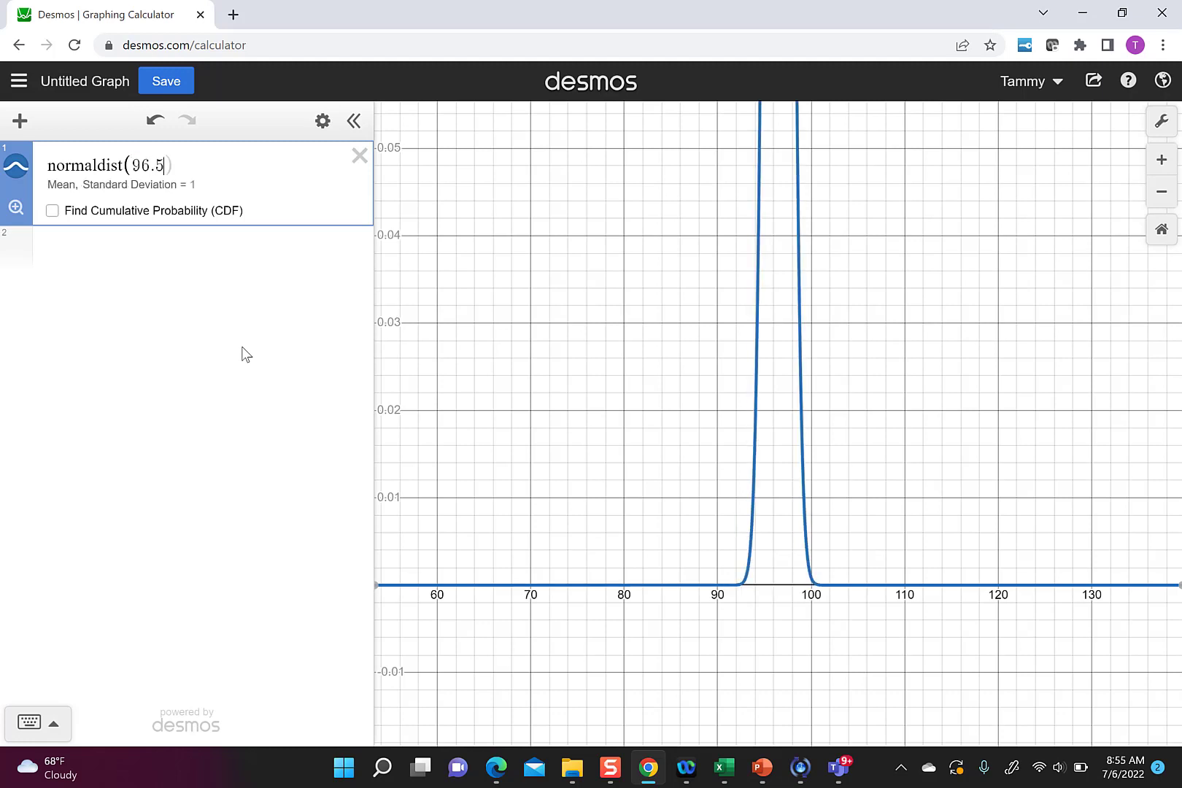
{"action": "type", "text": ","}
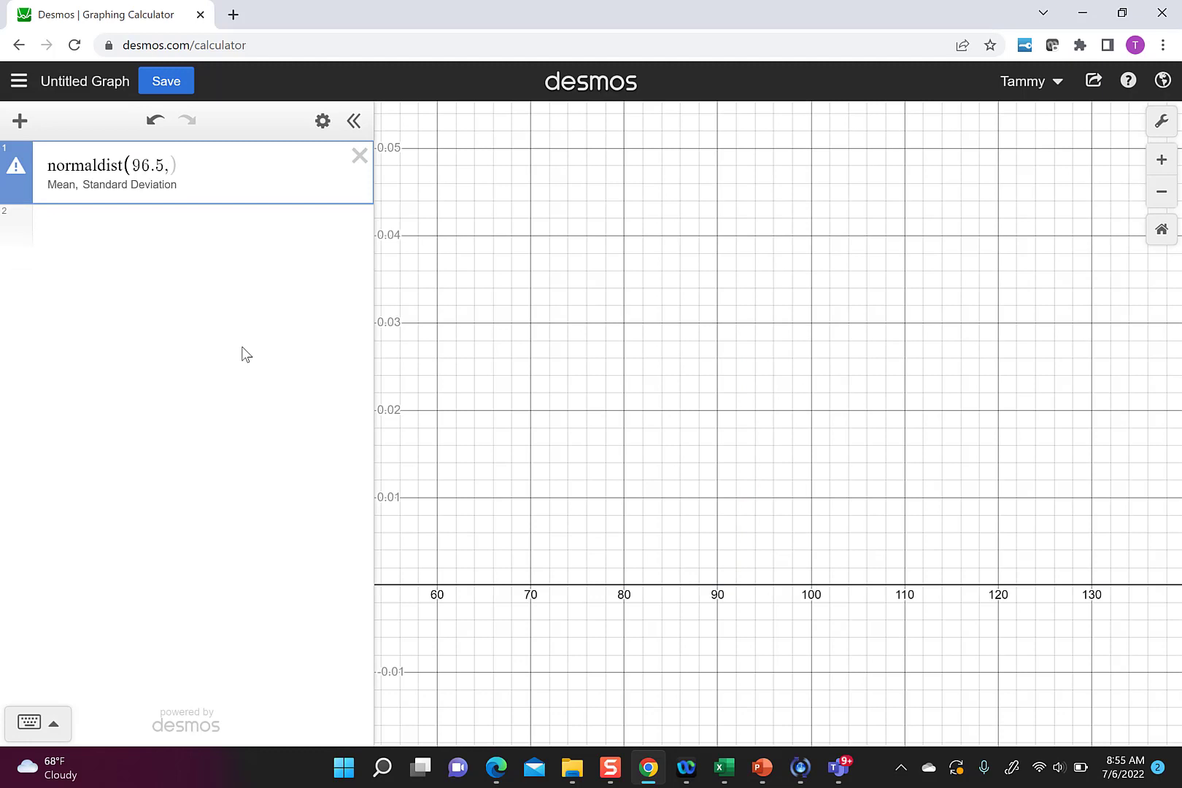
{"action": "type", "text": "10.8"}
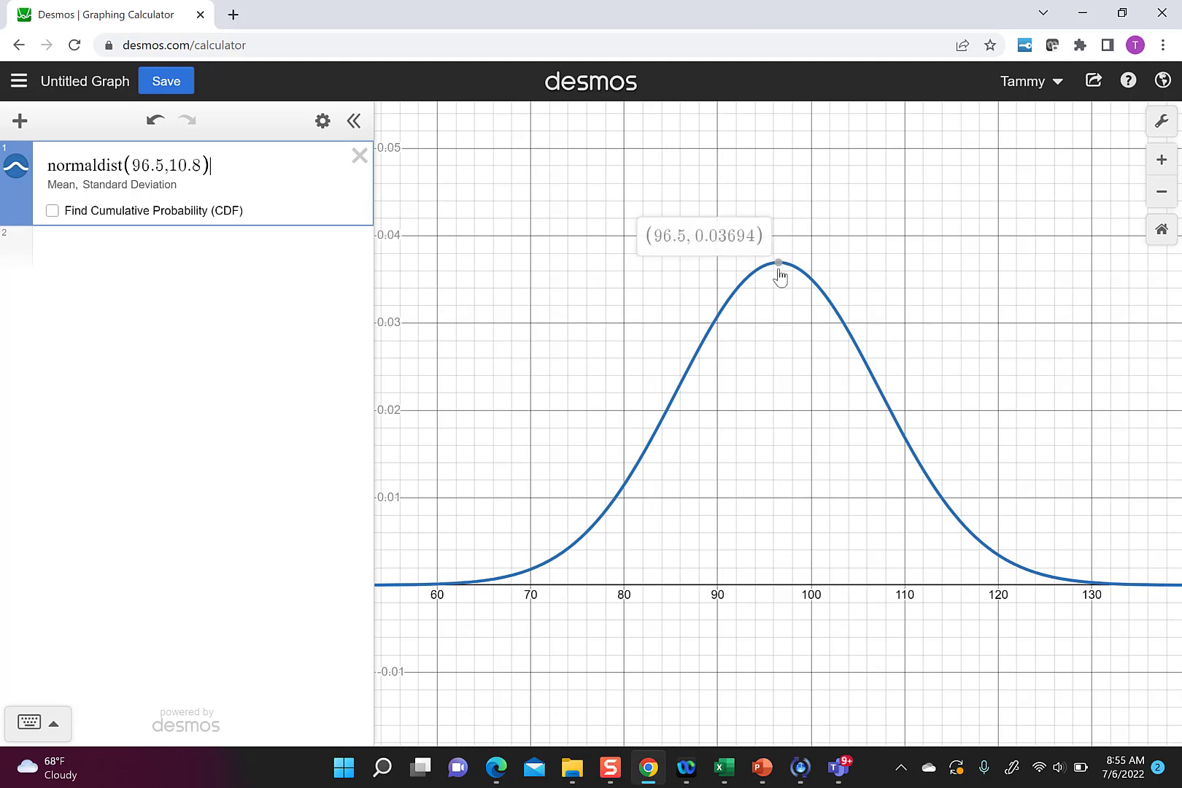
Step: Turn on the distribution's cumulative probability and set the upper bound to 75
{"action": "mouse_move", "coordinate": [779, 266]}
{"action": "left_click", "coordinate": [53, 211]}
{"action": "left_click", "coordinate": [176, 233]}
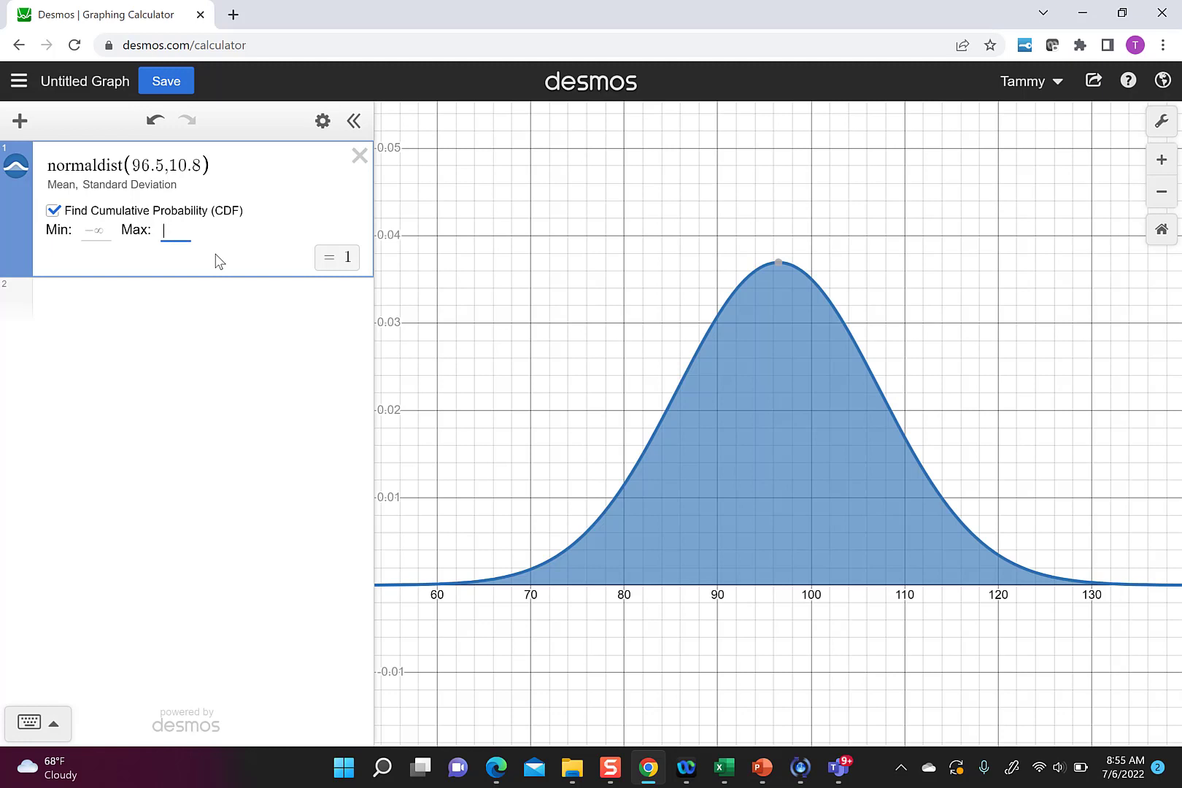
{"action": "type", "text": "75"}
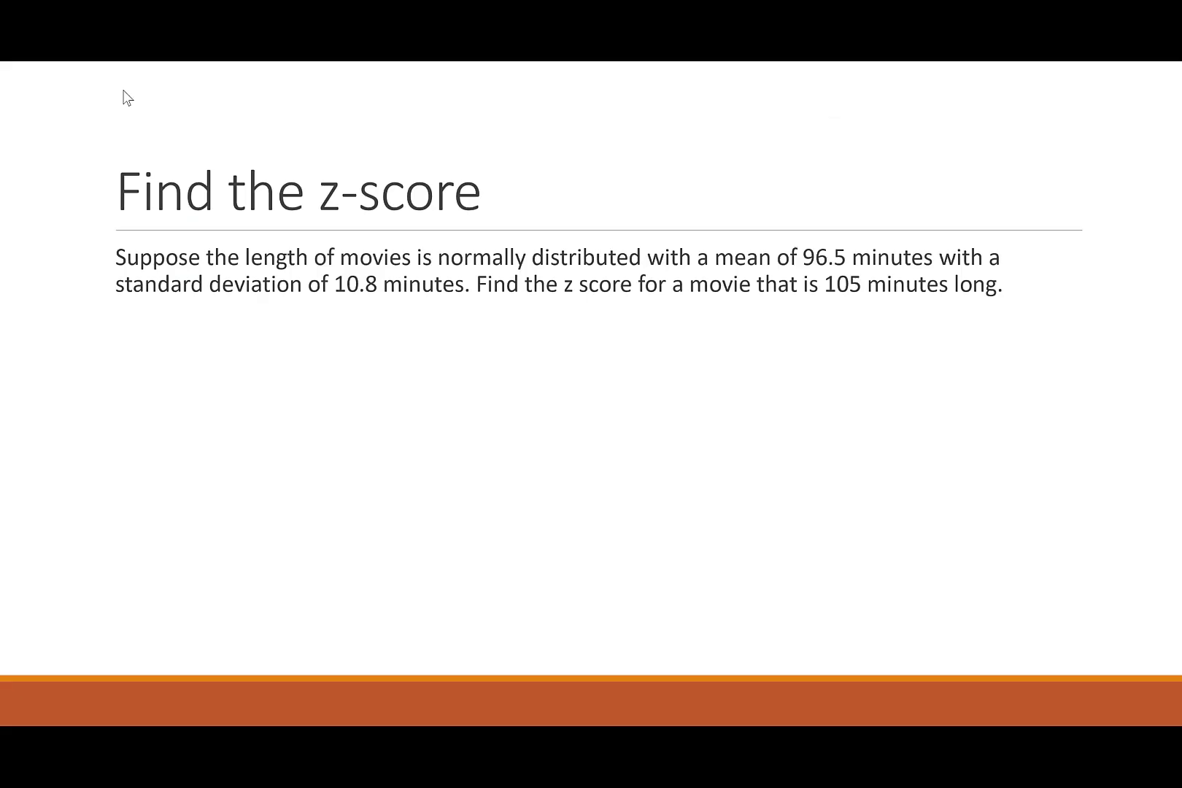
Step: Advance the slide to show z = (105−96.5)/10.8, then the result 0.79
{"action": "left_click", "coordinate": [128, 98]}
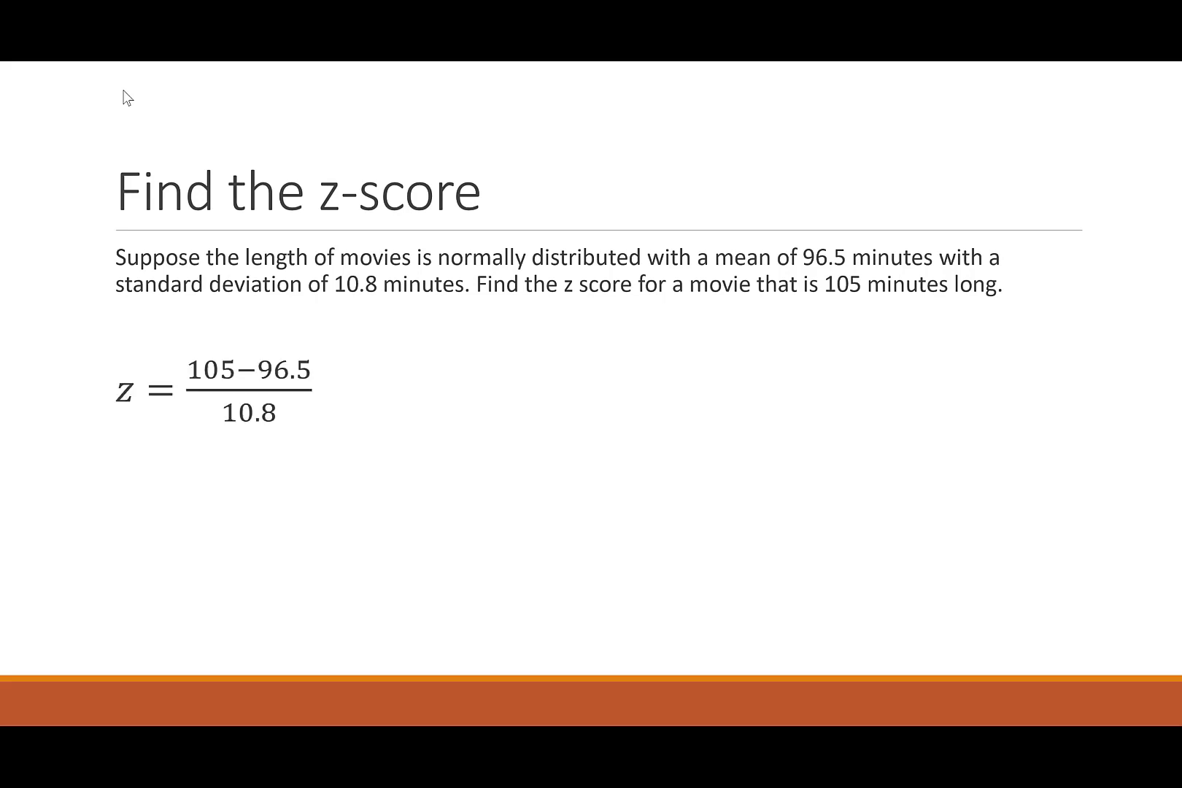
{"action": "left_click", "coordinate": [128, 98]}
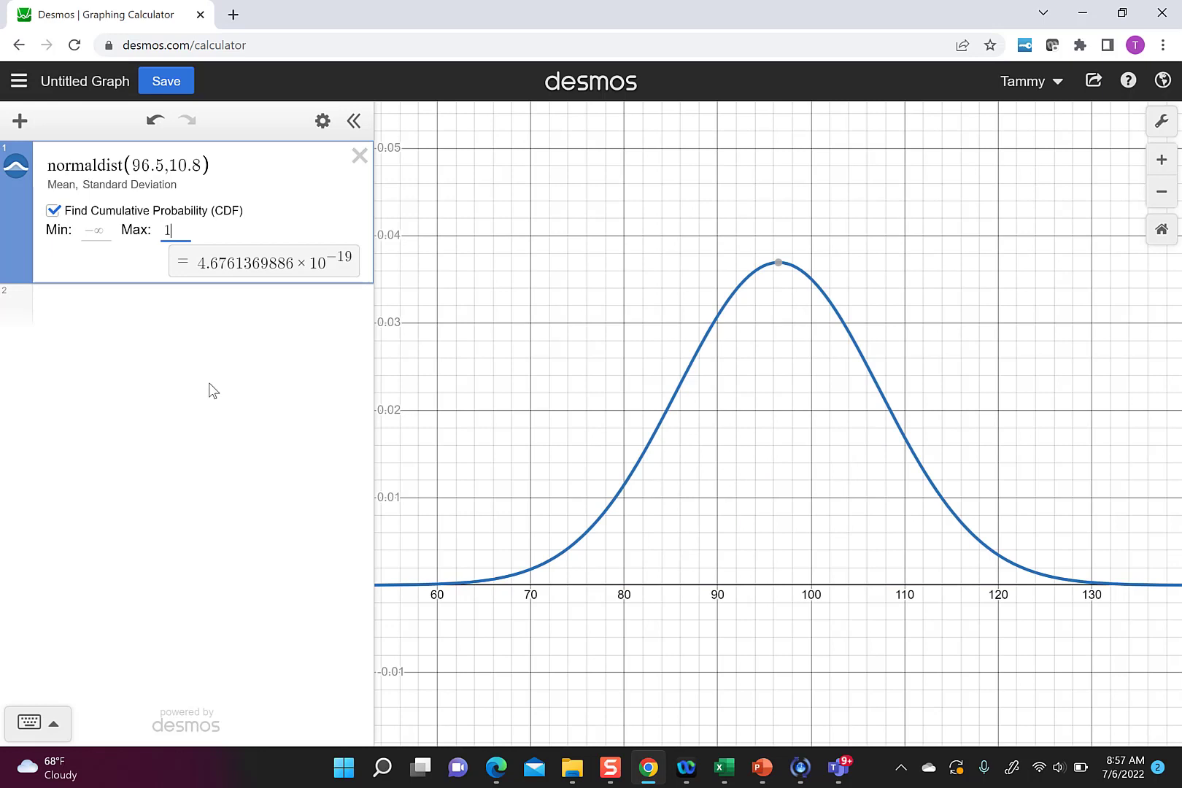
{"action": "type", "text": "05"}
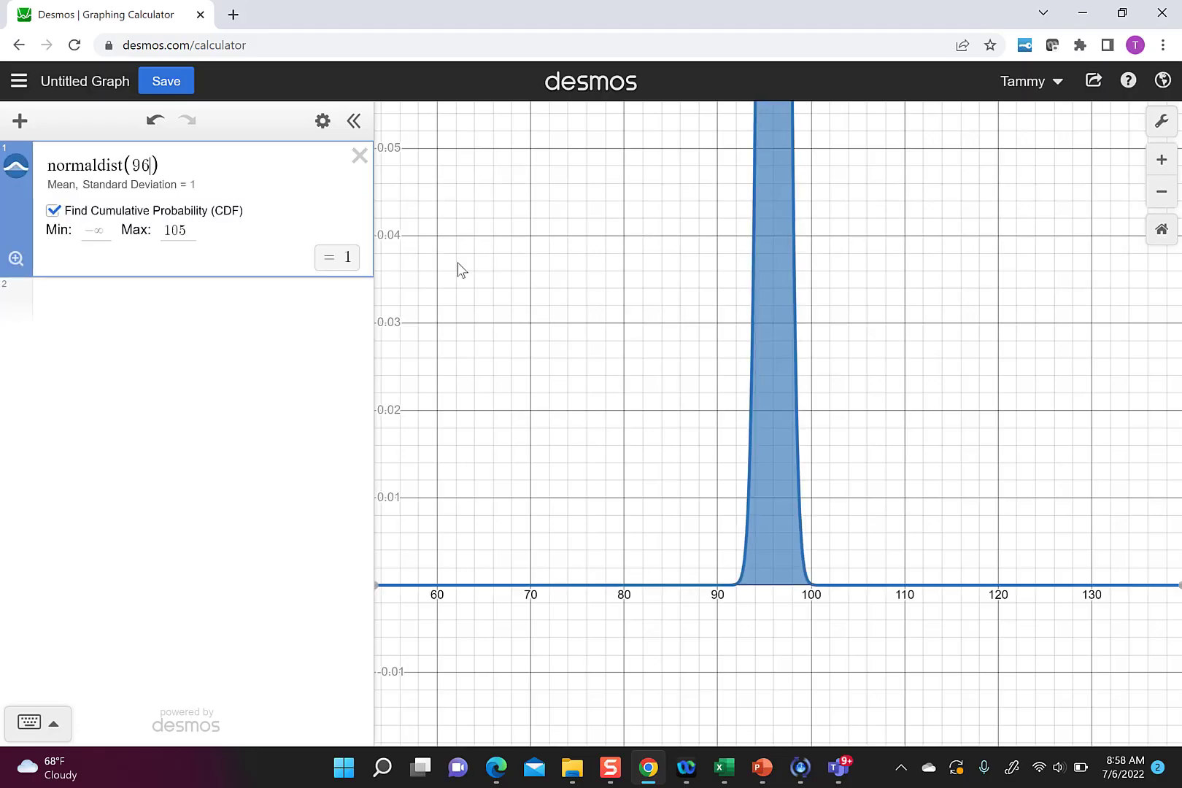
{"action": "key", "text": "BackSpace"}
{"action": "key", "text": "BackSpace"}
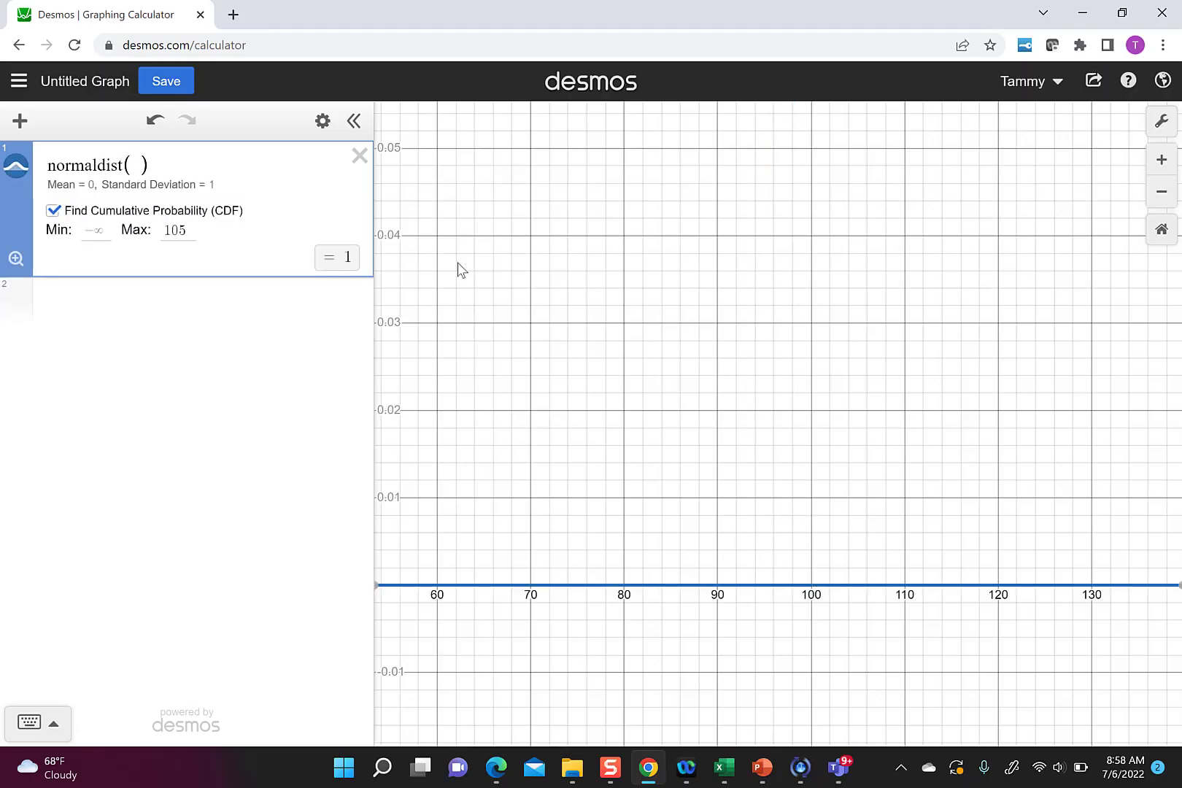
{"action": "type", "text": "8.4,"}
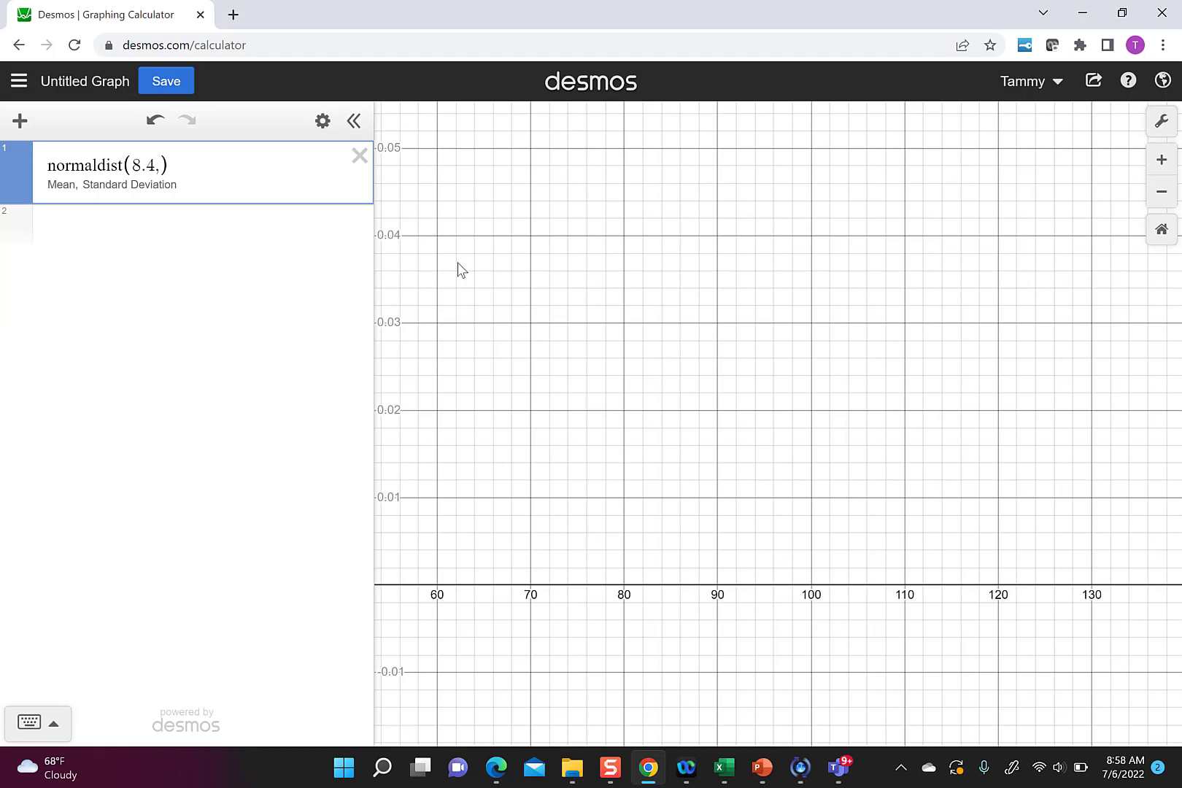
{"action": "type", "text": "1.4"}
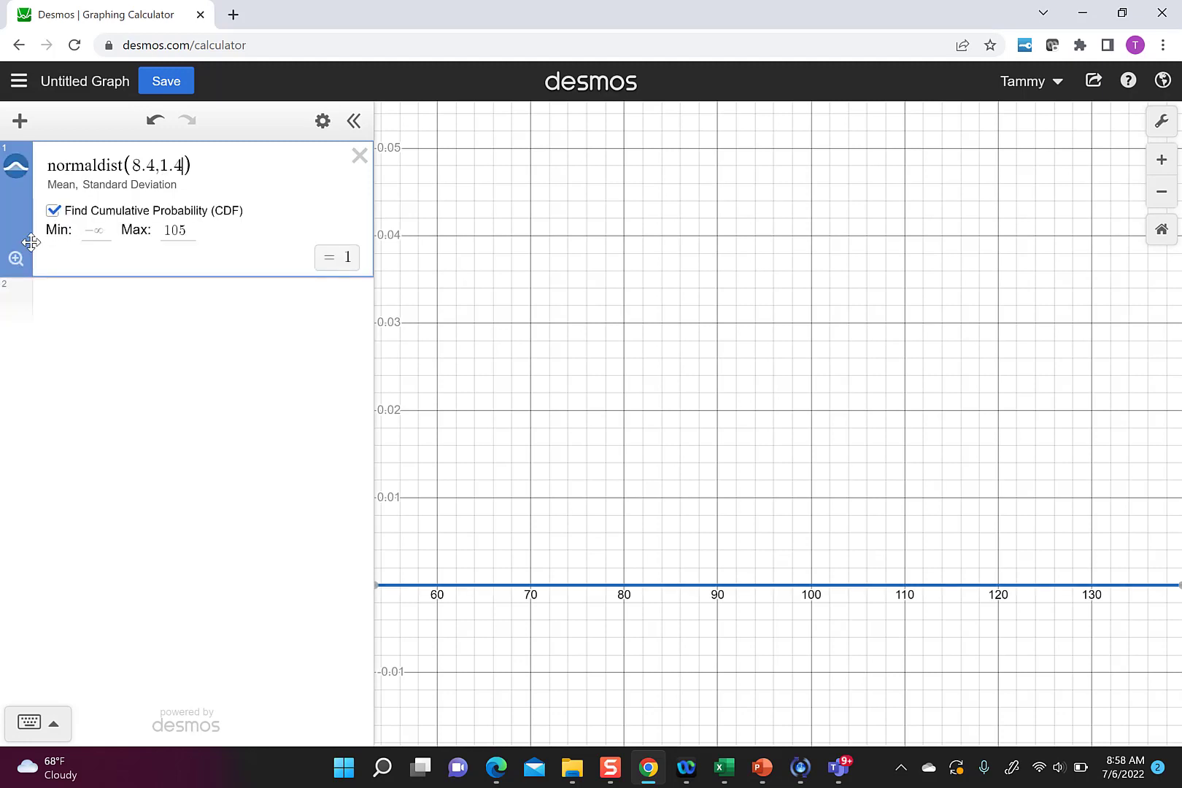
Step: Make the distribution normaldist(8.4, 1.4), zoom to fit, with lower bound 9.8 and no upper bound
{"action": "left_click", "coordinate": [16, 259]}
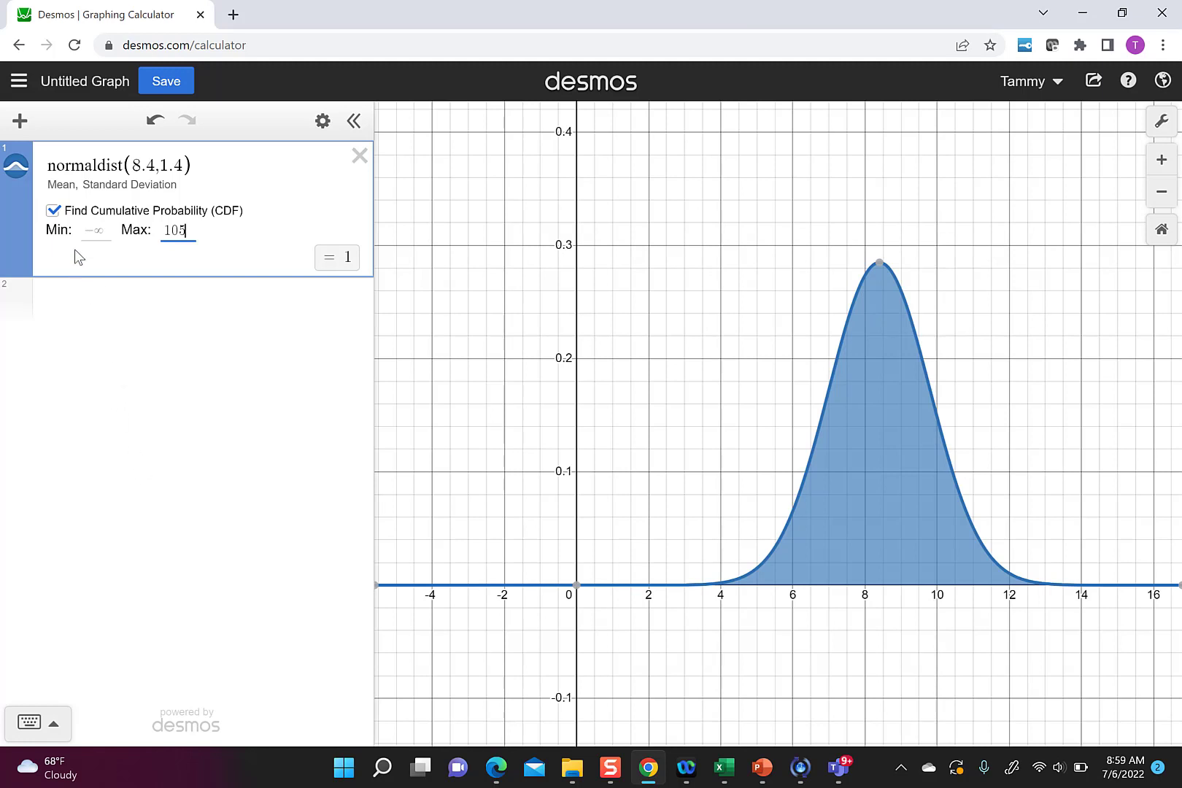
{"action": "left_click", "coordinate": [104, 230]}
{"action": "type", "text": "9"}
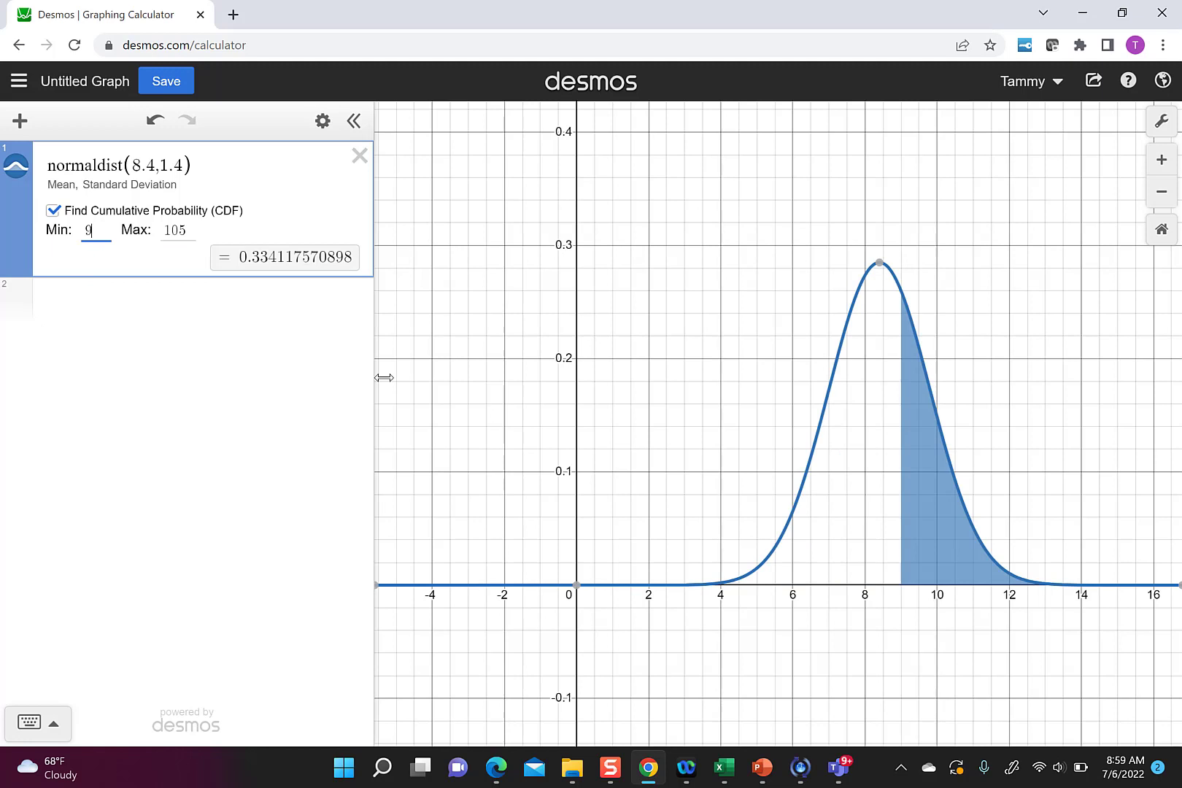
{"action": "type", "text": ".8"}
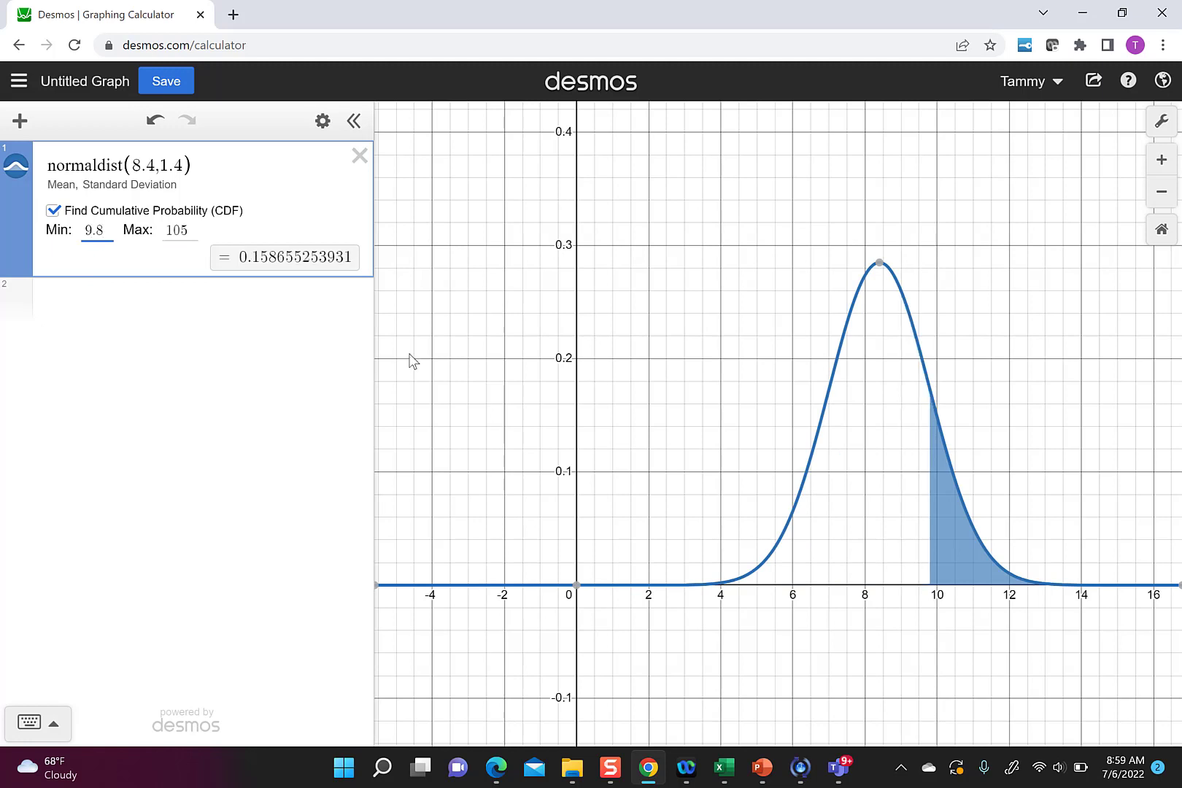
{"action": "left_click", "coordinate": [192, 230]}
{"action": "key", "text": "BackSpace"}
{"action": "key", "text": "BackSpace"}
{"action": "key", "text": "BackSpace"}
Step: Start a new empty expression line below the finished distribution
{"action": "left_click", "coordinate": [250, 300]}
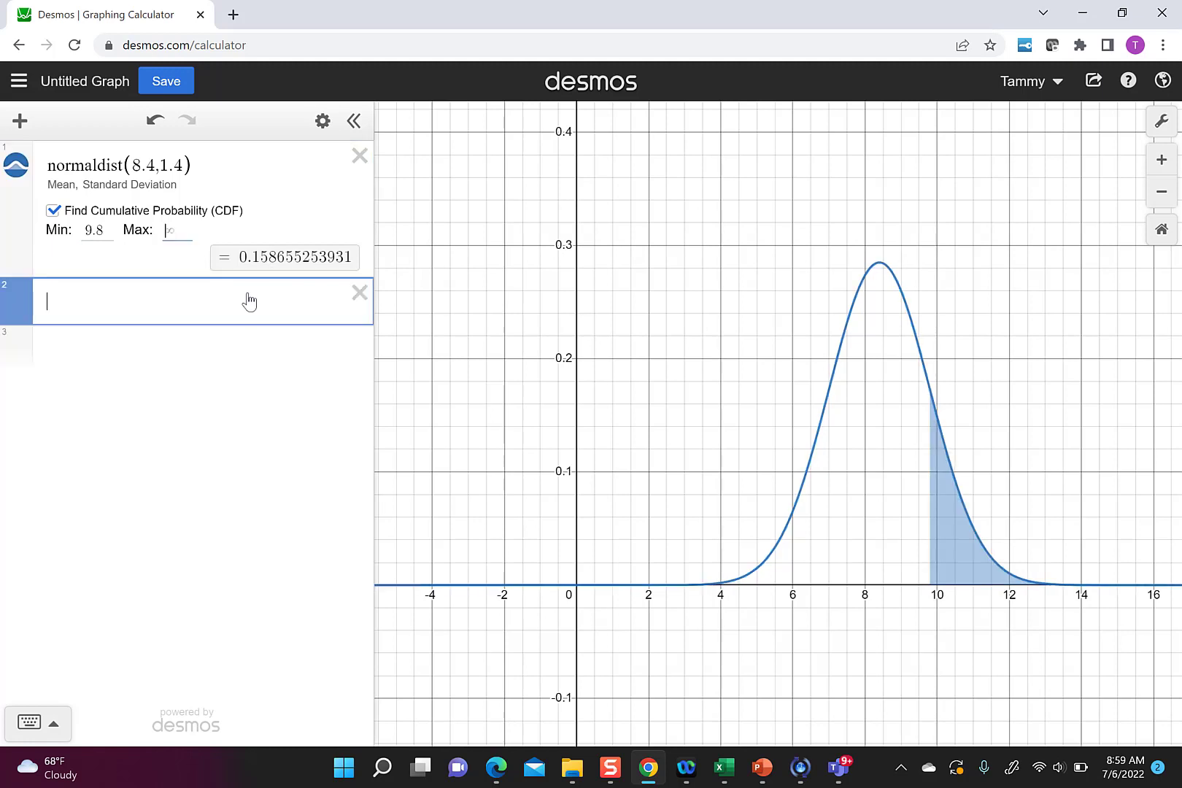